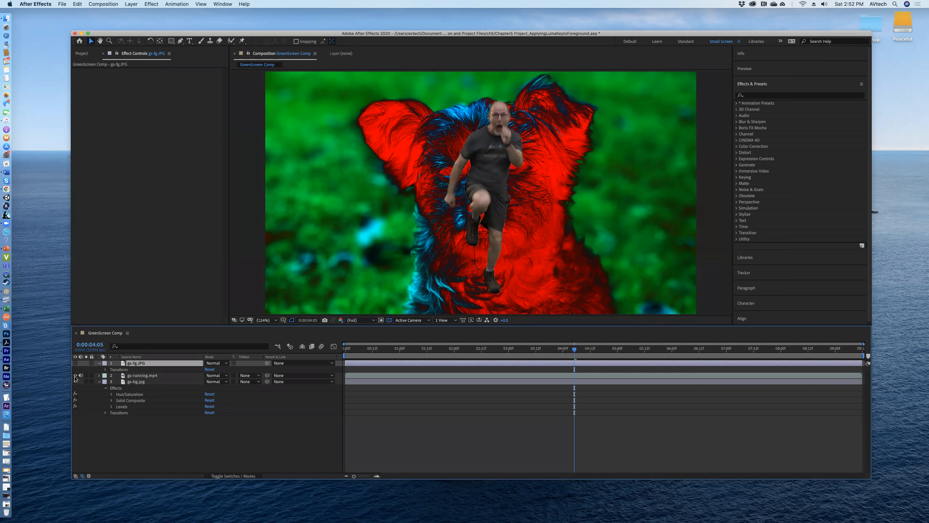
- Show the gs-fg.JPG grass layer, hide the gs-running.mp4 and gs-bg.jpg layers, and apply the Luma Key effect to gs-fg.JPG
left_click(76, 363)
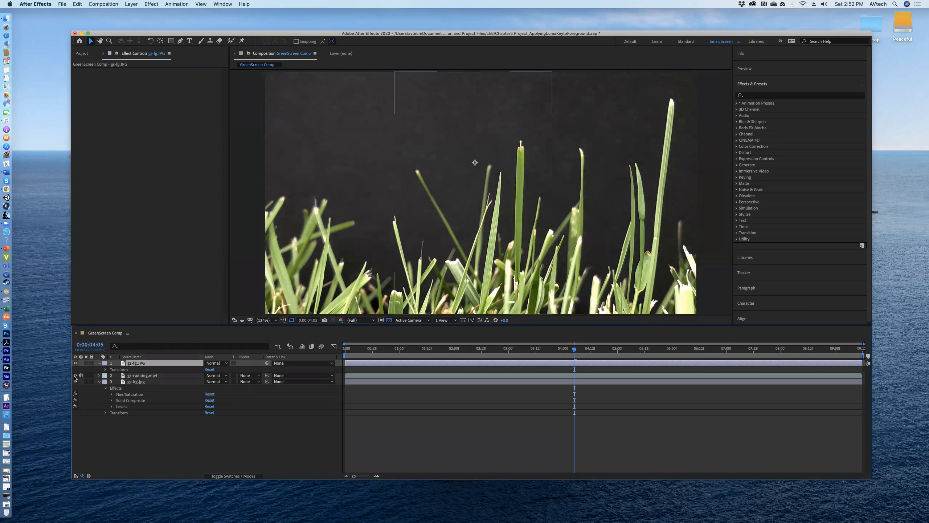
left_click(75, 375)
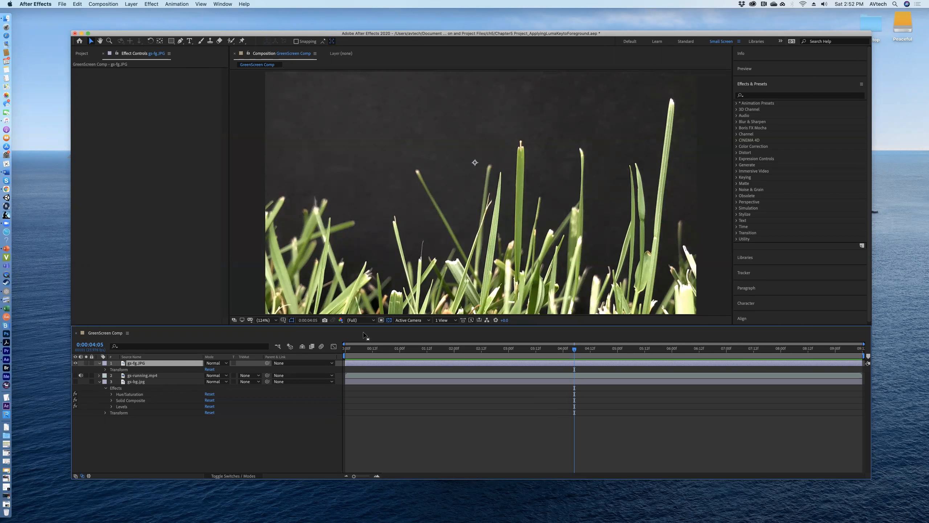
left_click(777, 97)
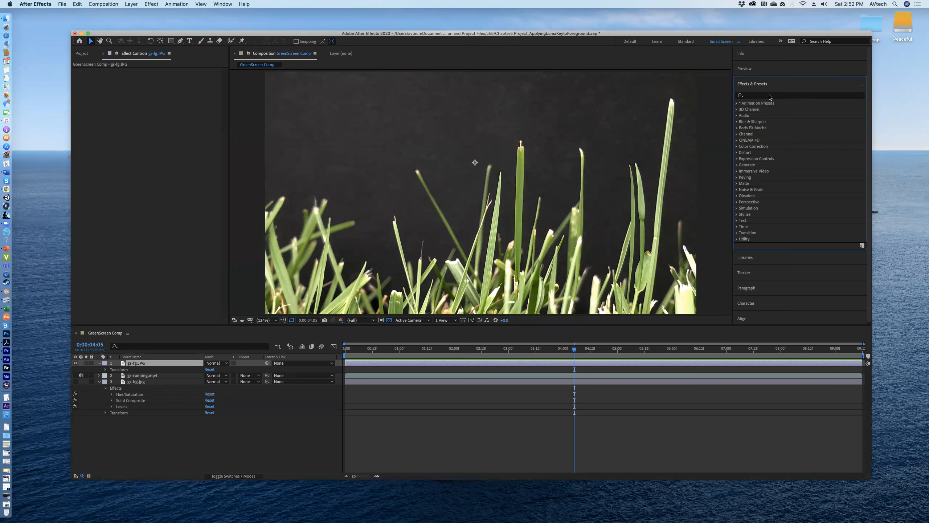
left_click(785, 95)
type("lu")
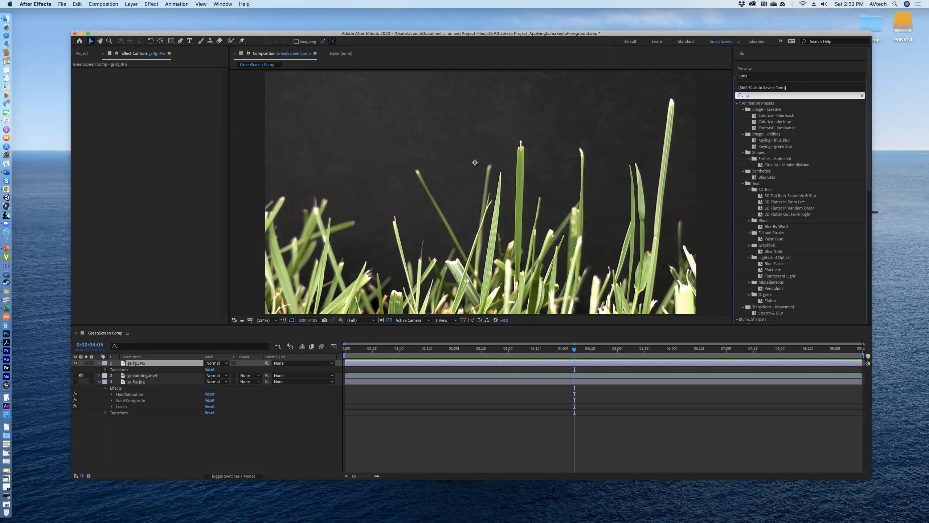
type("ma")
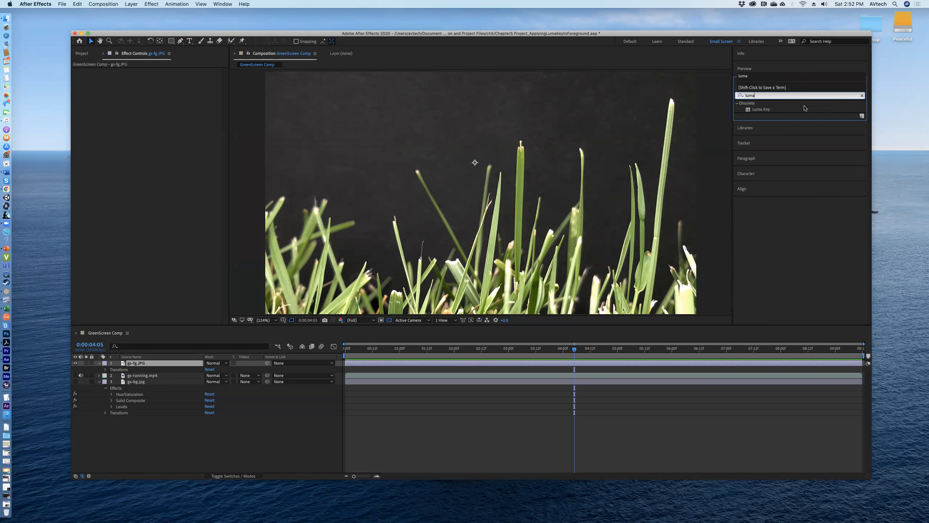
left_click(800, 109)
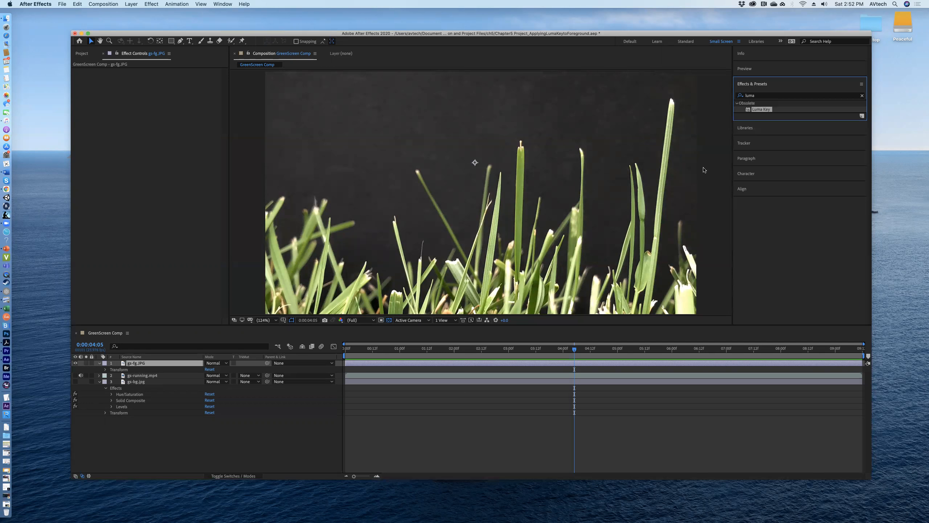
left_click_drag(743, 109, 471, 172)
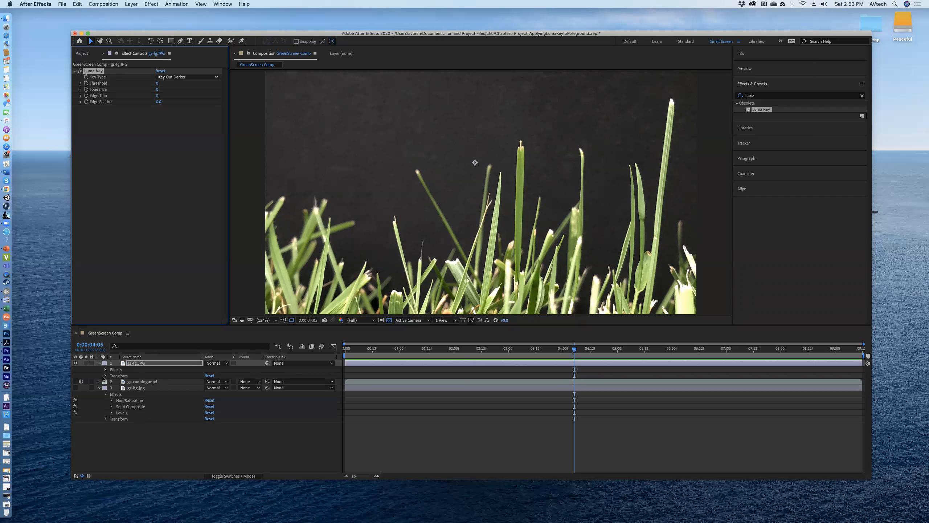
- Collapse the gs-bg.jpg layer's properties in the timeline and expand the Effects group of gs-fg.JPG
left_click(98, 388)
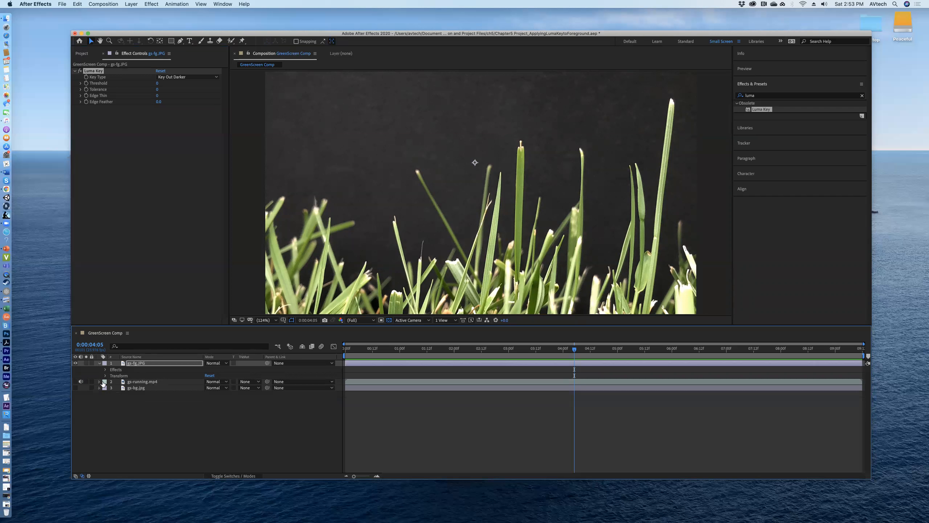
left_click(105, 375)
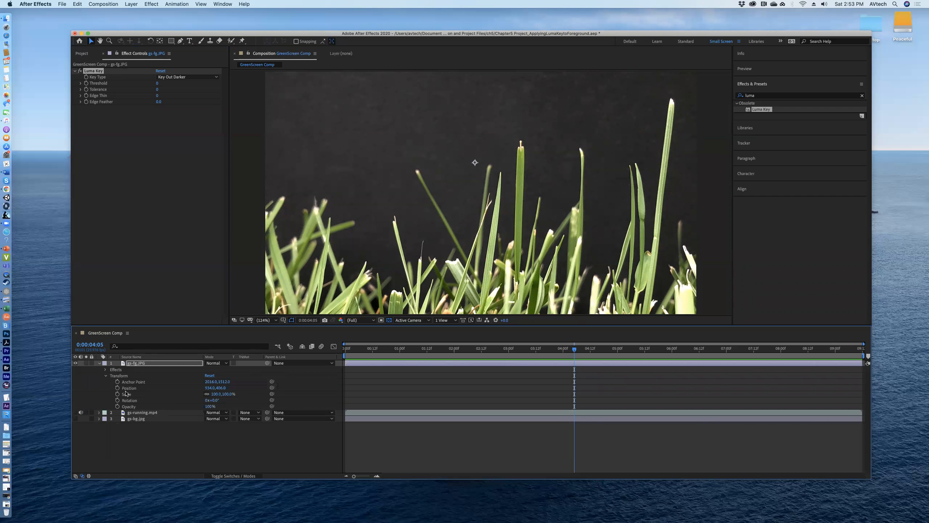
left_click(105, 375)
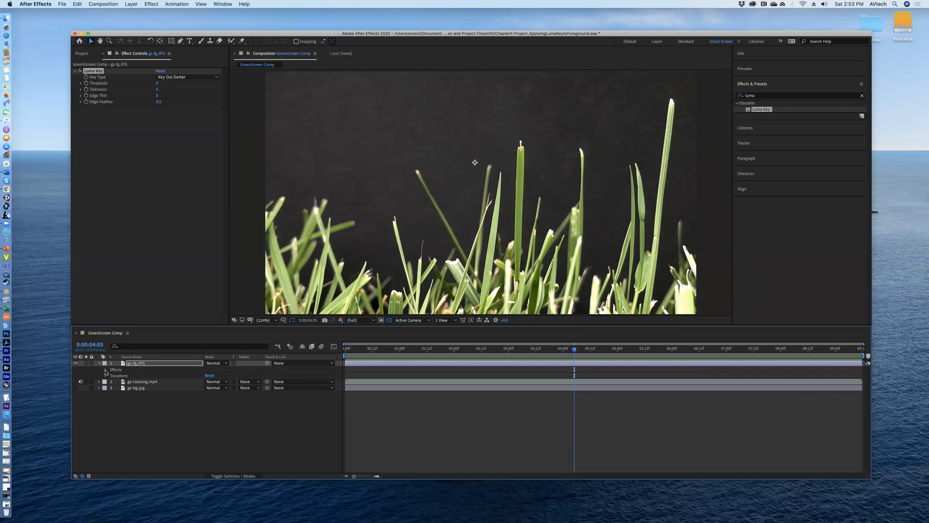
left_click(105, 369)
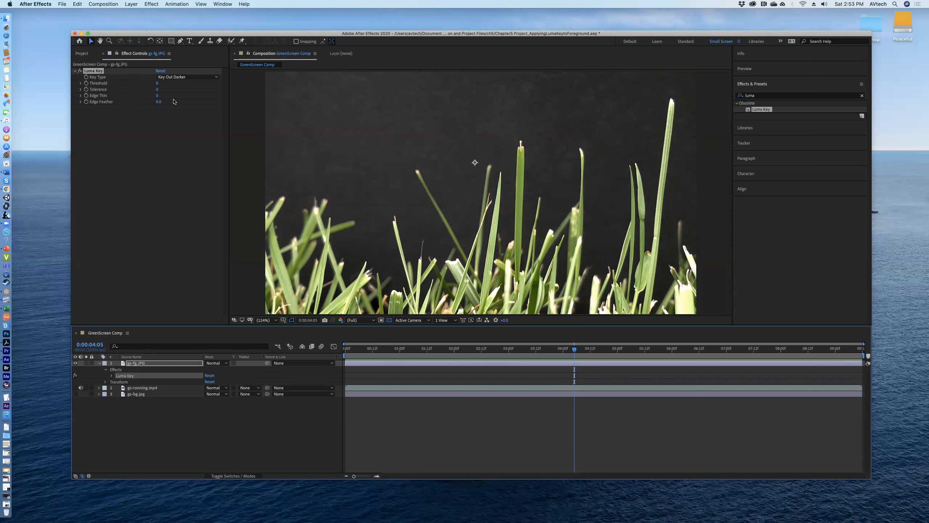
- Set the Luma Key Threshold to 63 and make the gs-running.mp4 and gs-bg.jpg layers visible again
left_click(158, 84)
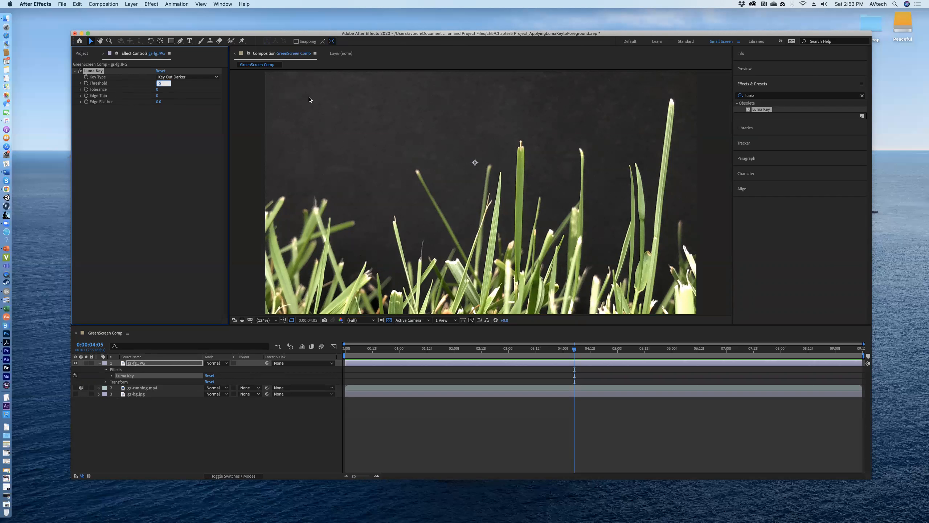
type("63")
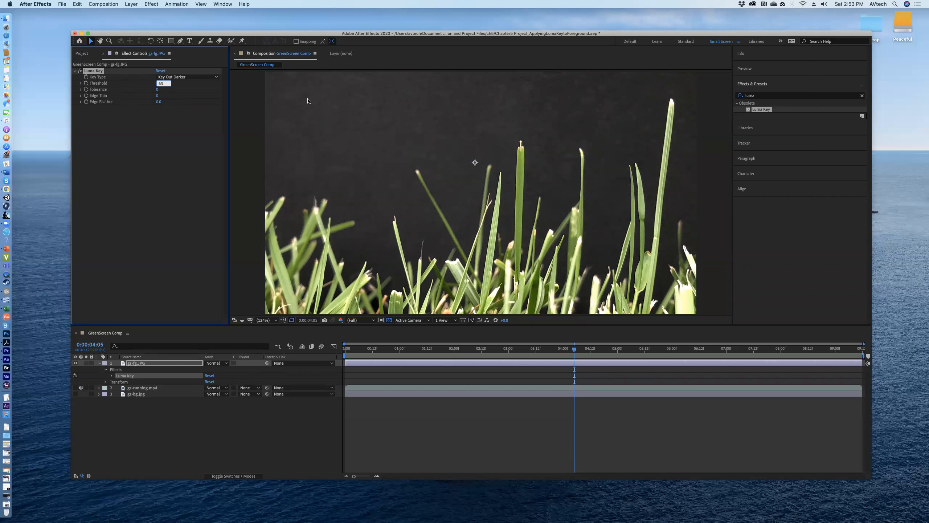
key("Return")
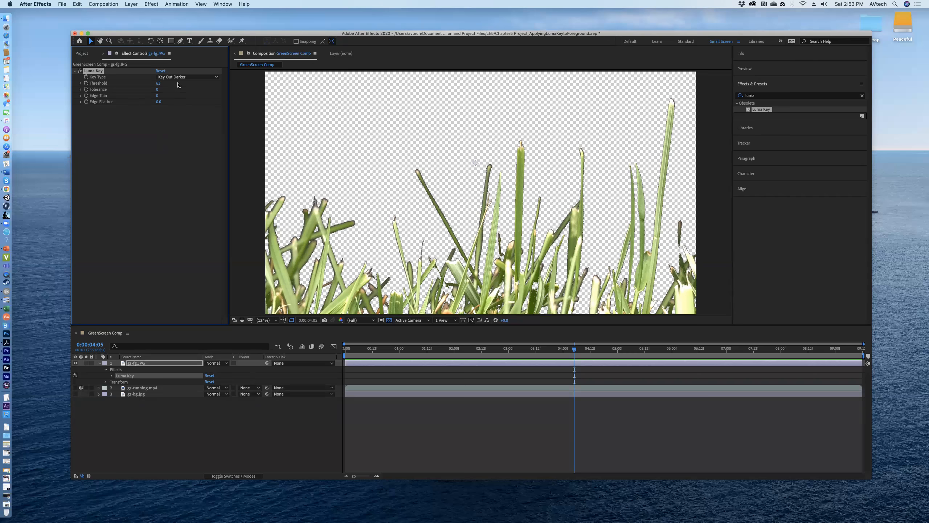
left_click(75, 387)
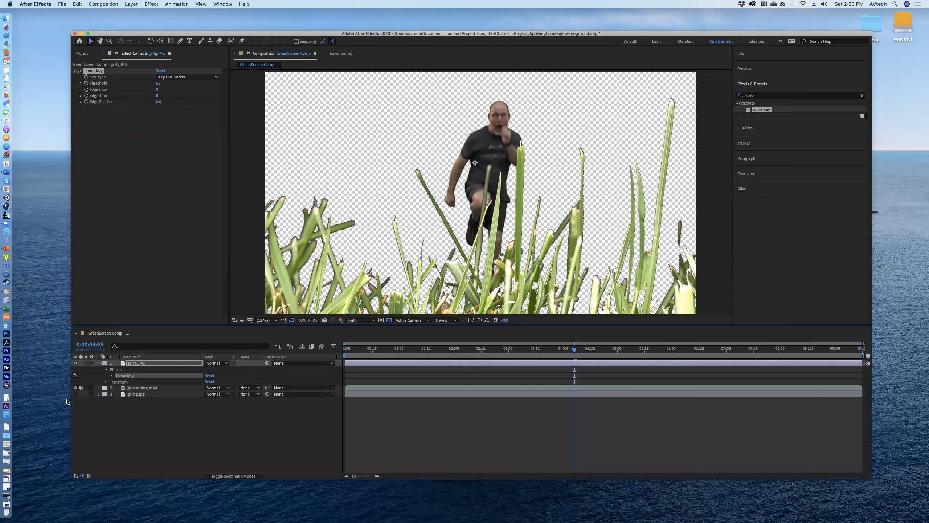
left_click(75, 394)
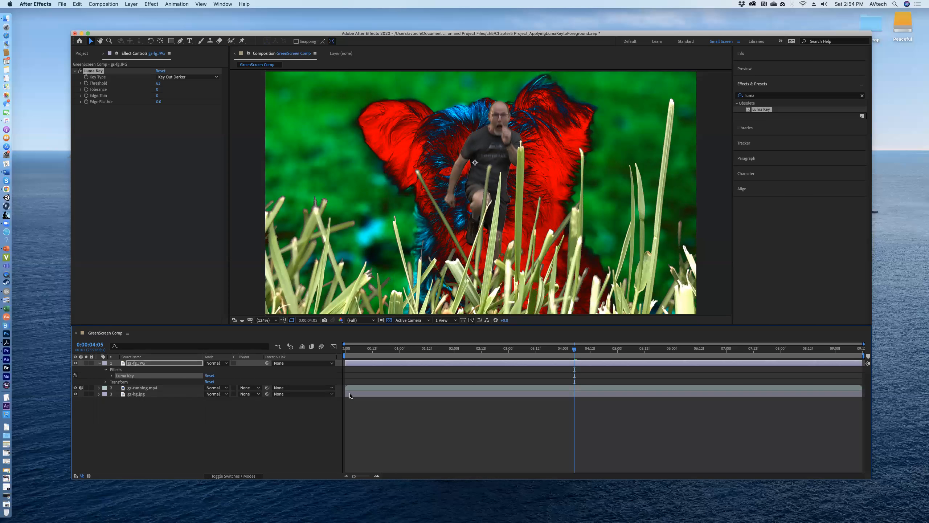
- Find the Camera Lens Blur effect and apply it to the gs-fg.JPG grass layer
left_click(770, 95)
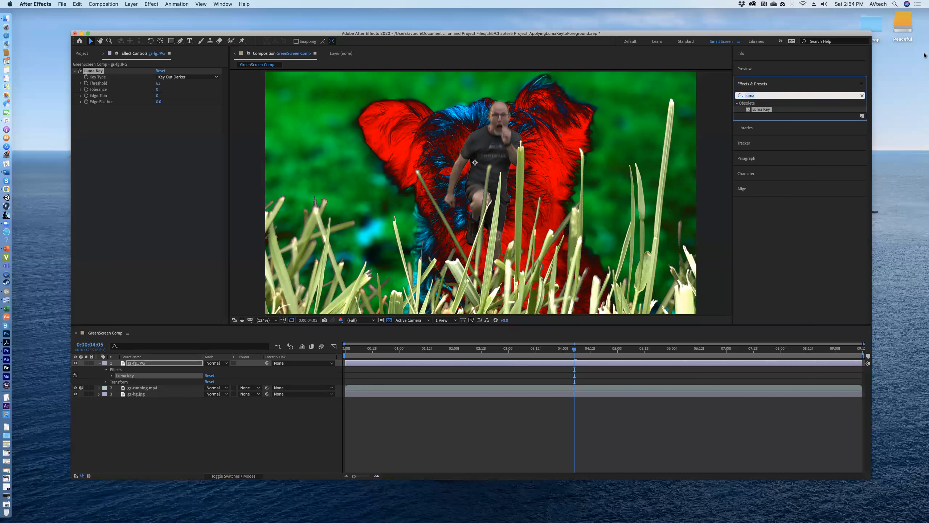
type("camer")
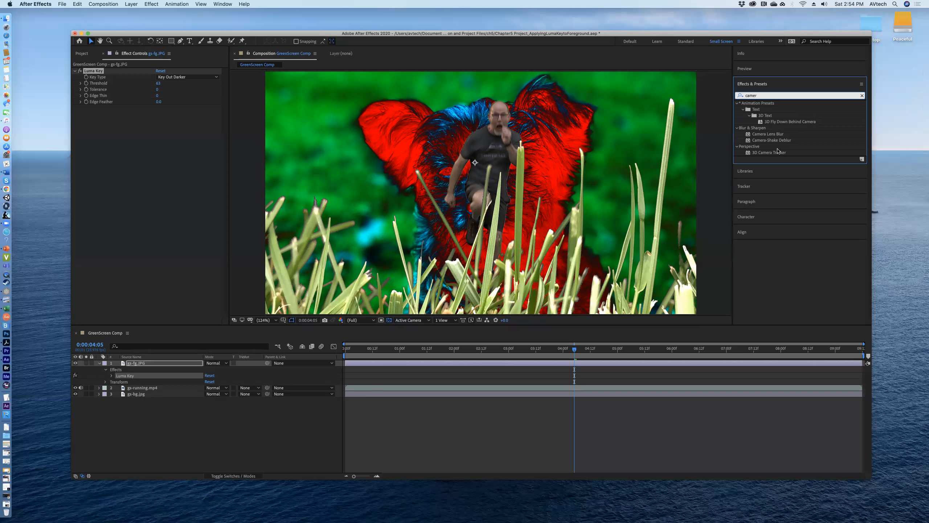
left_click_drag(779, 135, 158, 362)
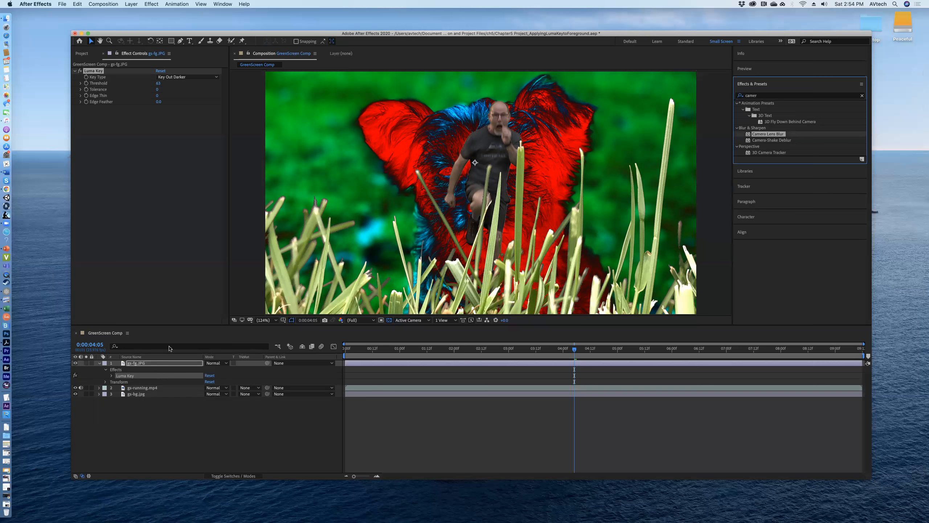
left_click_drag(169, 347, 138, 363)
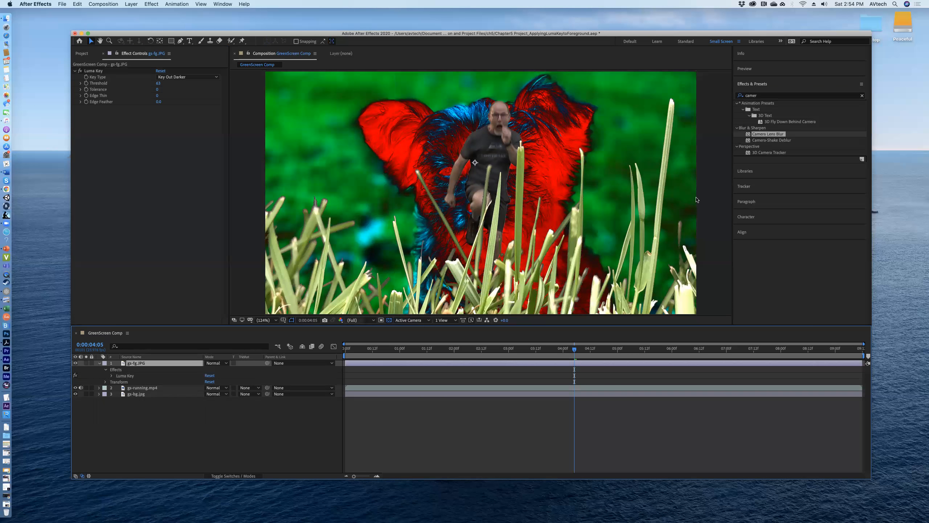
left_click_drag(747, 135, 495, 146)
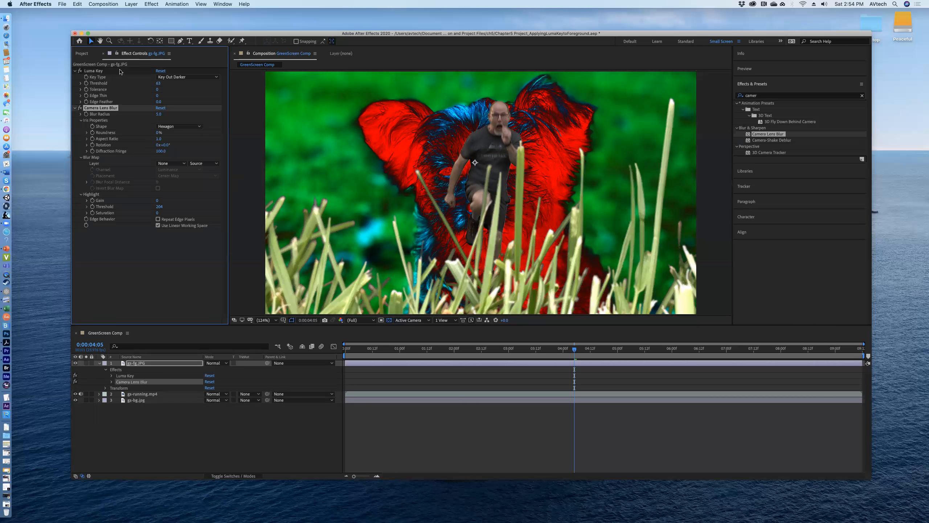
- Collapse the Luma Key settings and set the Camera Lens Blur's Blur Radius to 10 on gs-fg.JPG
left_click(75, 71)
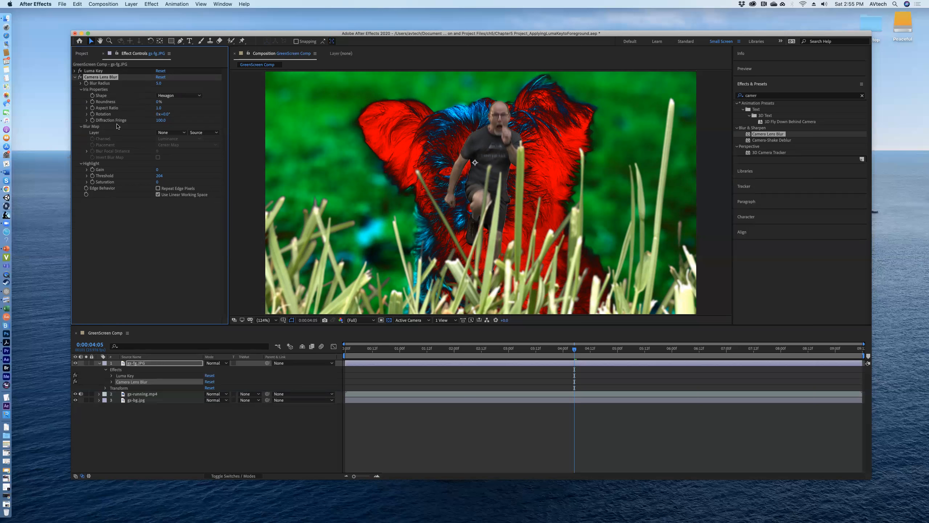
left_click(160, 83)
type("1")
key("Return")
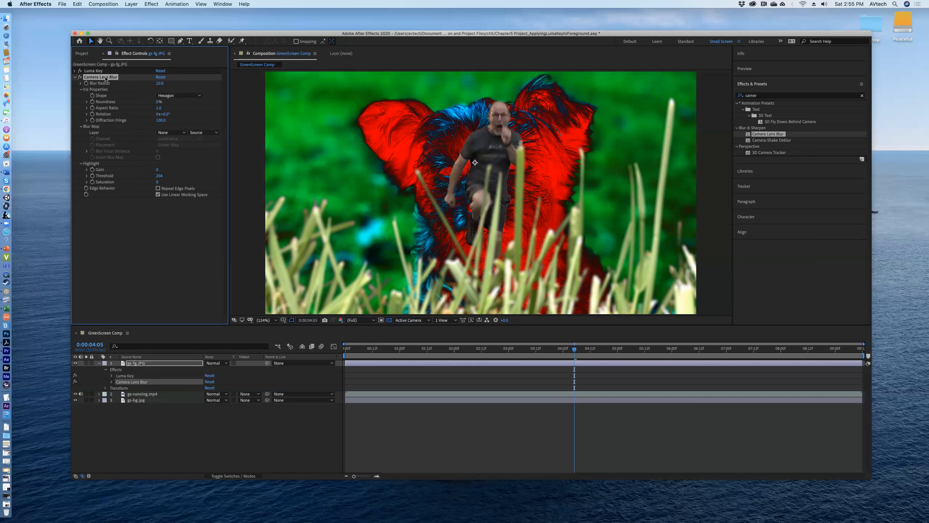
- Copy the Camera Lens Blur effect from gs-fg.JPG onto gs-bg.jpg, hiding the grass and runner layers to isolate the background
right_click(105, 78)
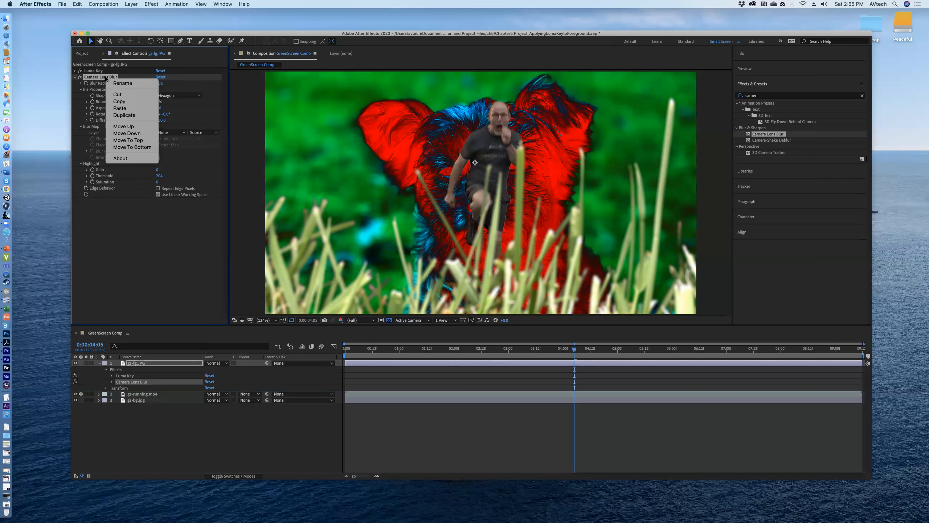
left_click(117, 102)
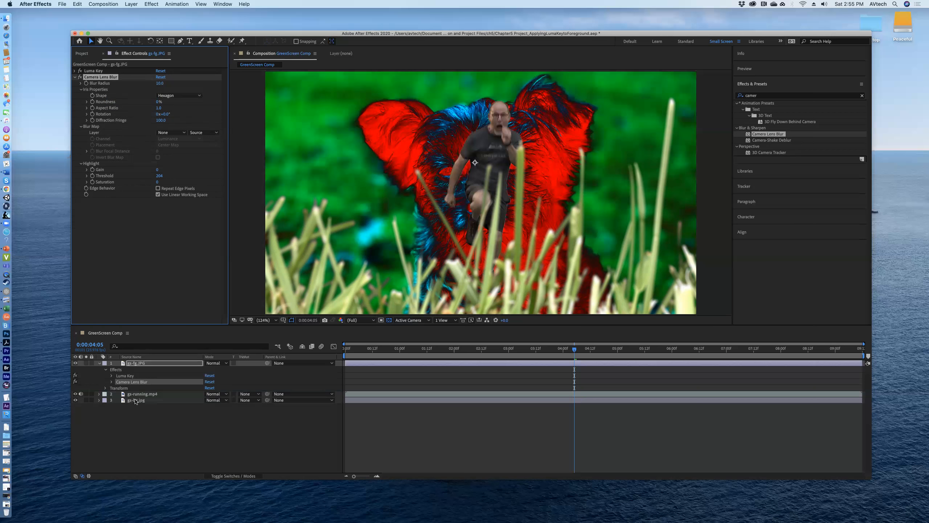
left_click(135, 400)
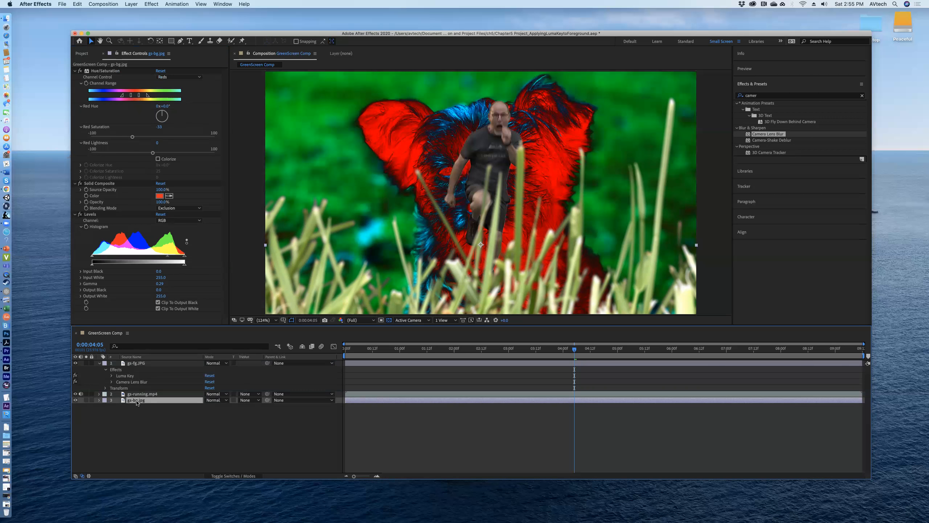
left_click(75, 393)
left_click(75, 363)
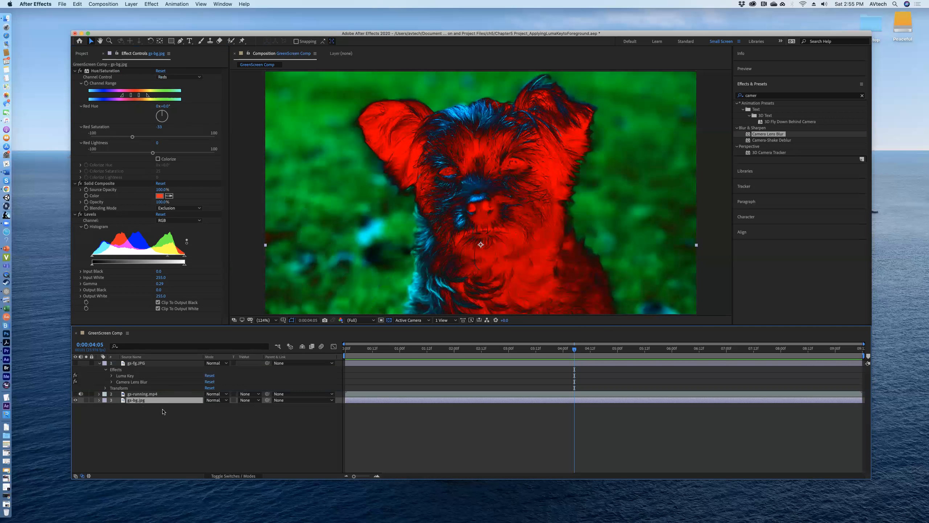
left_click(100, 401)
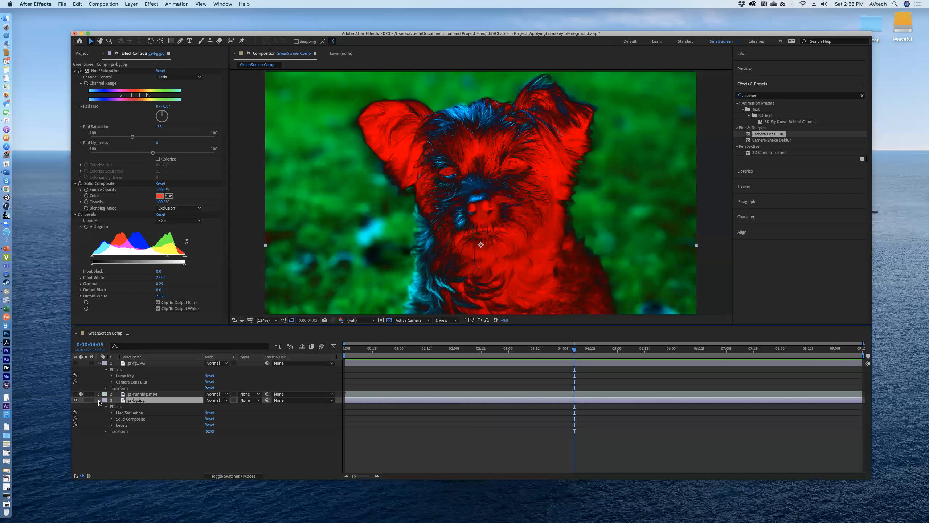
left_click(117, 406)
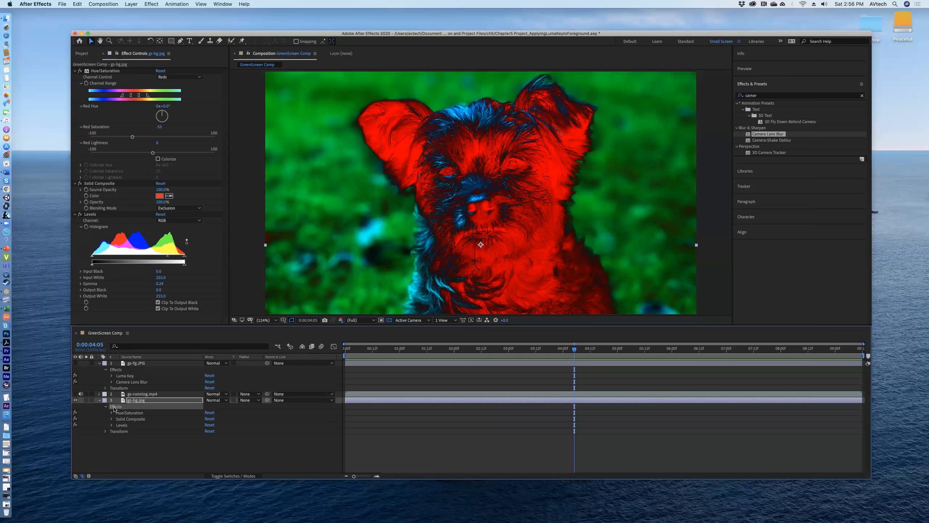
left_click(77, 4)
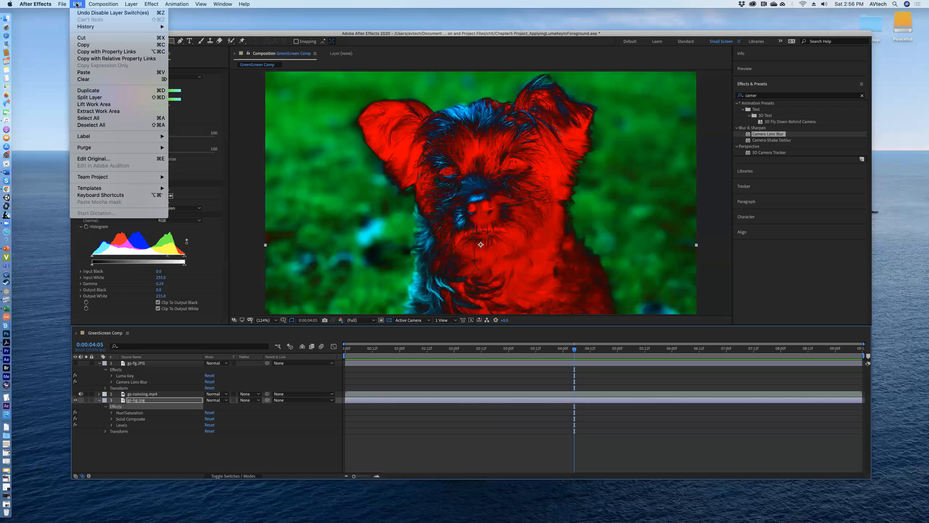
left_click(84, 73)
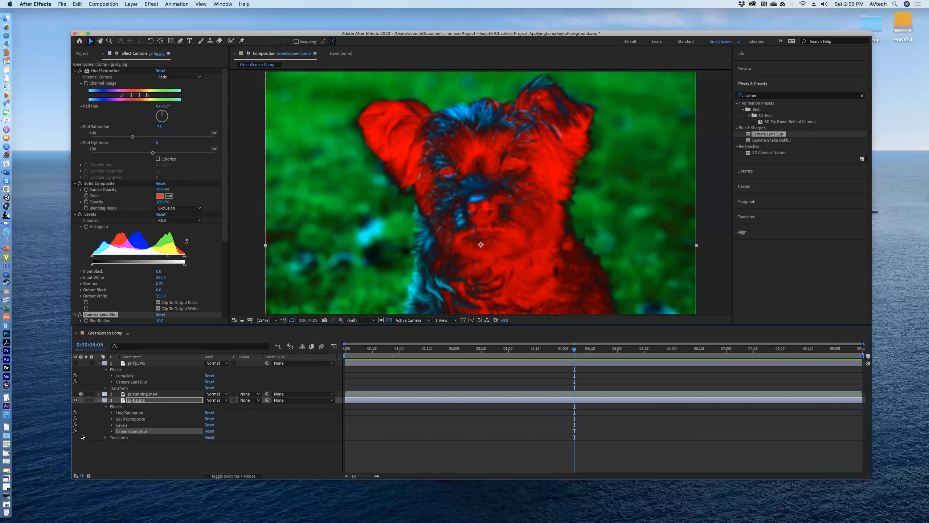
- Show the gs-running.mp4 and gs-fg.JPG layers again and collapse the expanded layer properties in the timeline
left_click(75, 394)
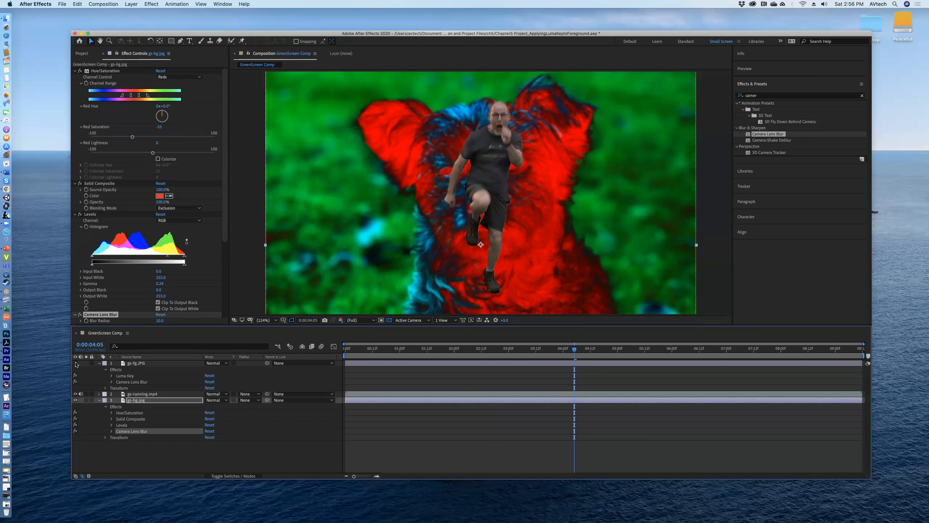
left_click(75, 363)
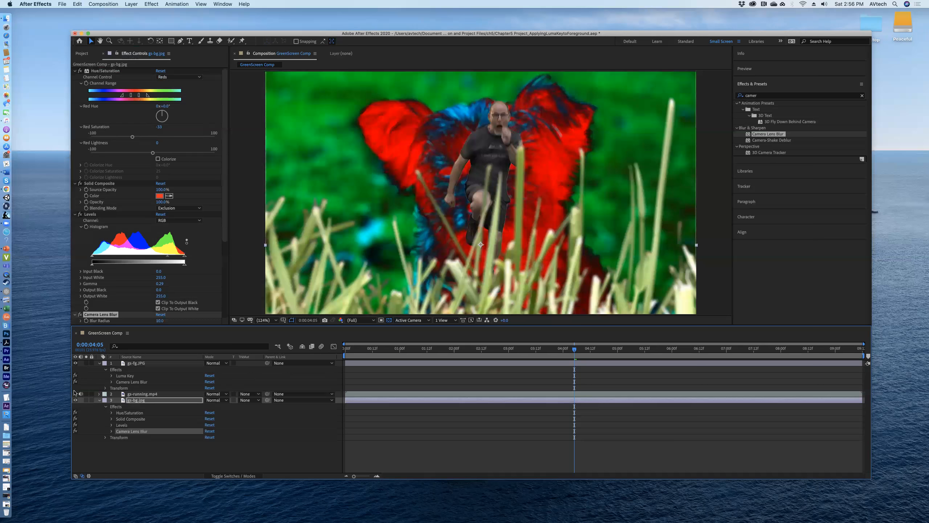
left_click(99, 363)
left_click(99, 375)
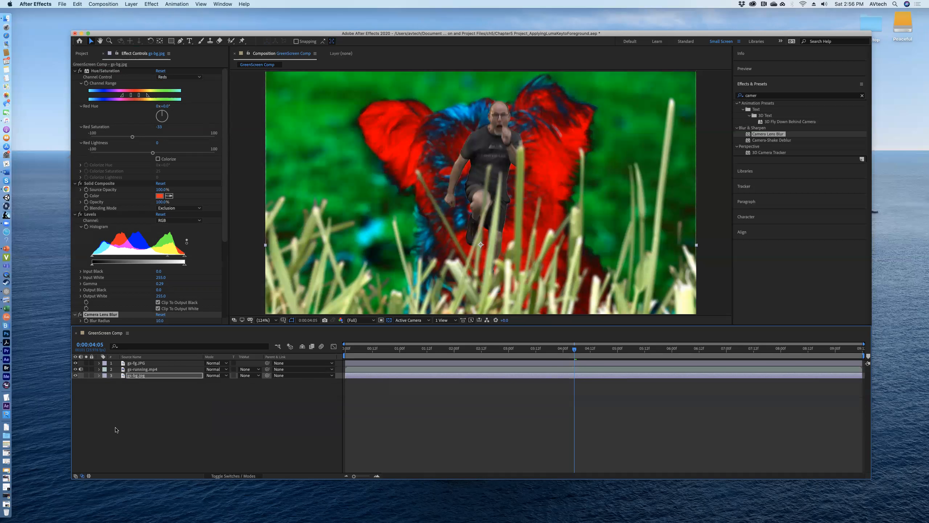